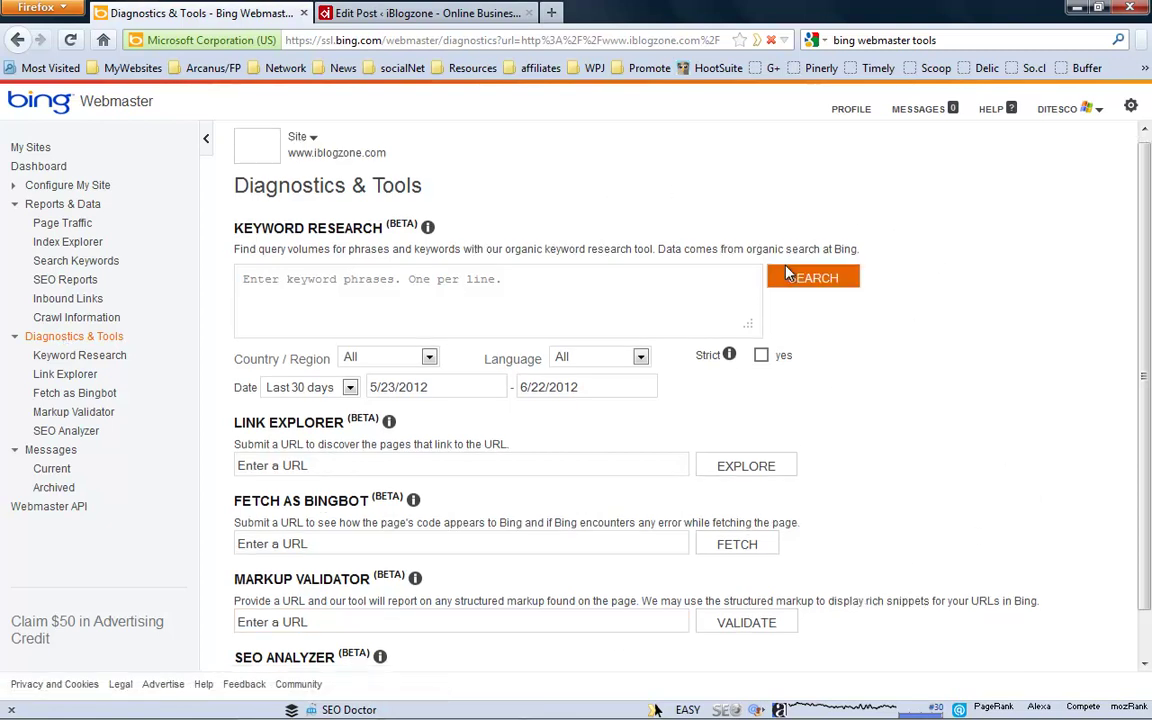
Look over the Diagnostics & Tools page and read the explanations of Keyword Research and Link Explorer.
{"action": "scroll", "coordinate": [657, 416], "scroll_direction": "down", "scroll_amount": 1}
{"action": "scroll", "coordinate": [977, 337], "scroll_direction": "up", "scroll_amount": 1}
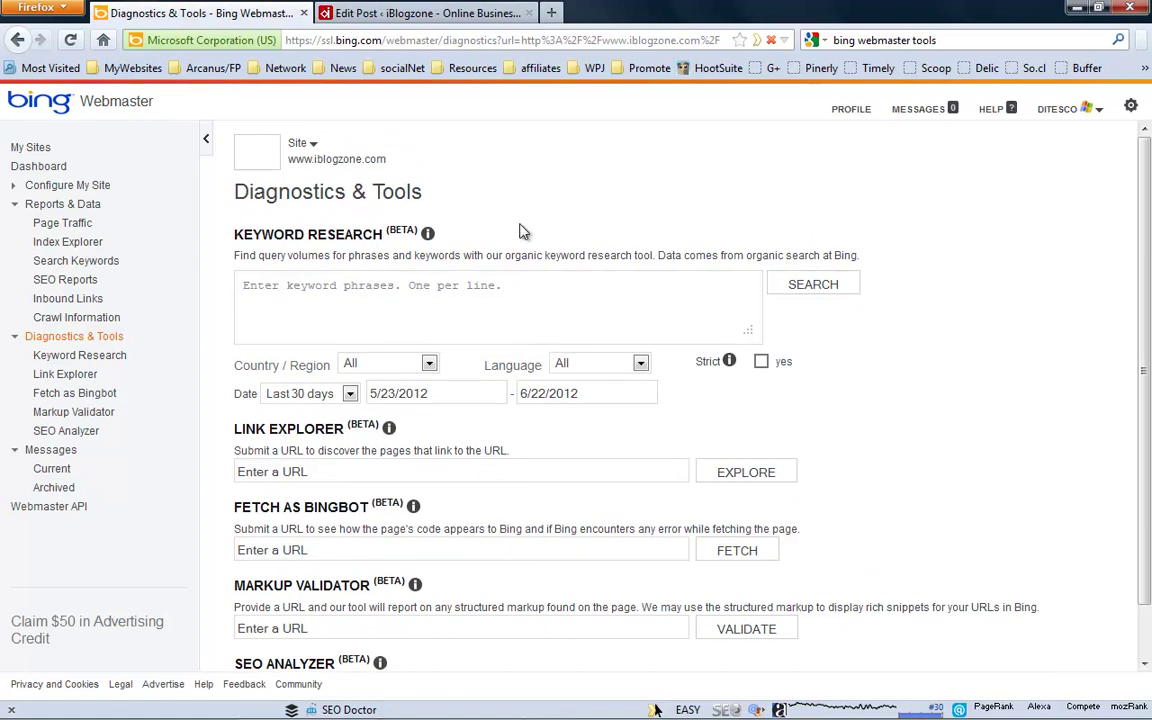
{"action": "mouse_move", "coordinate": [429, 236]}
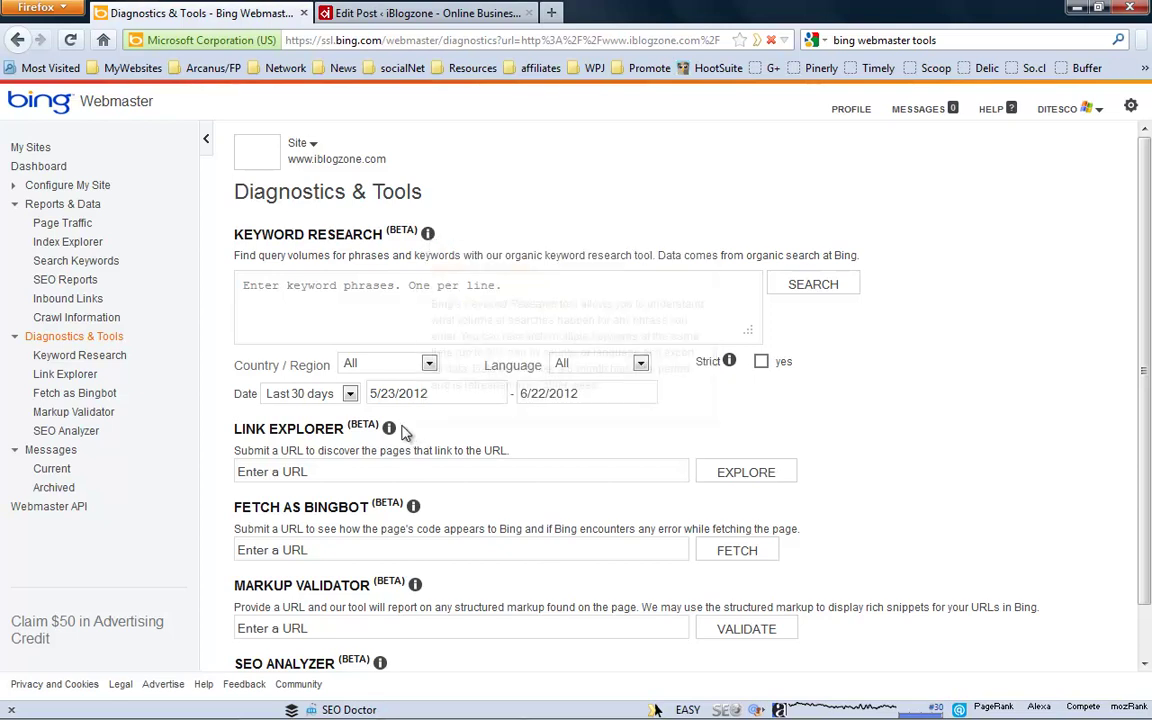
{"action": "mouse_move", "coordinate": [389, 430]}
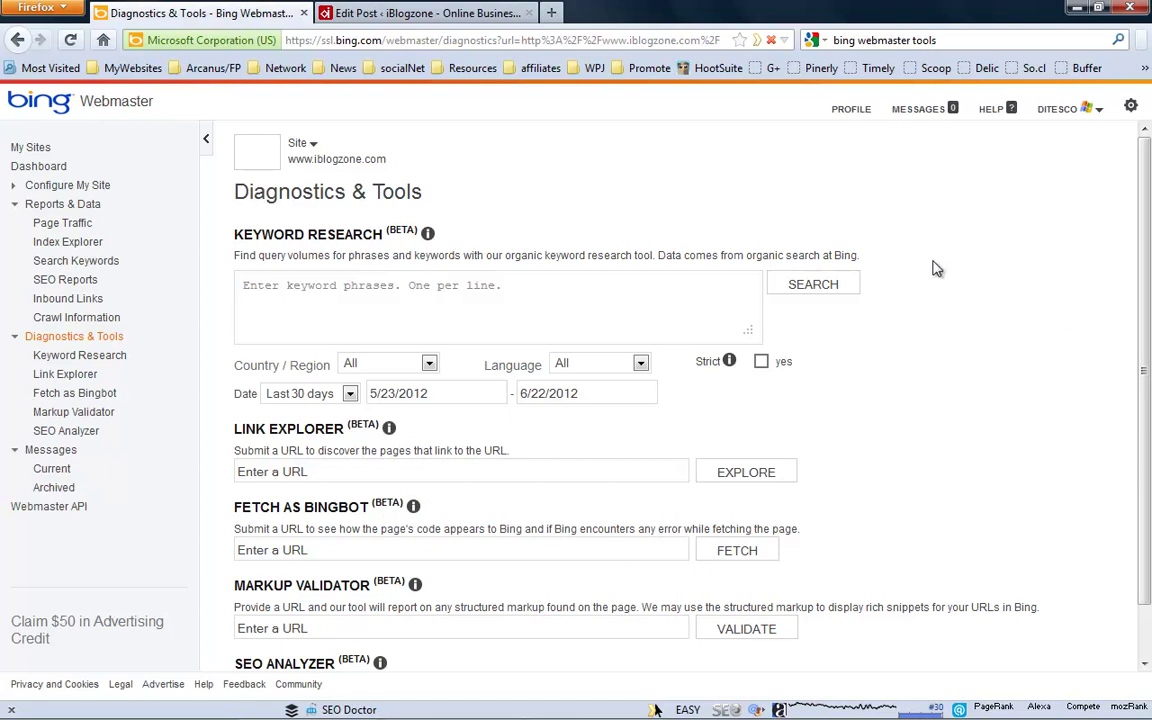
{"action": "scroll", "coordinate": [939, 265], "scroll_direction": "down", "scroll_amount": 1}
{"action": "scroll", "coordinate": [998, 338], "scroll_direction": "up", "scroll_amount": 1}
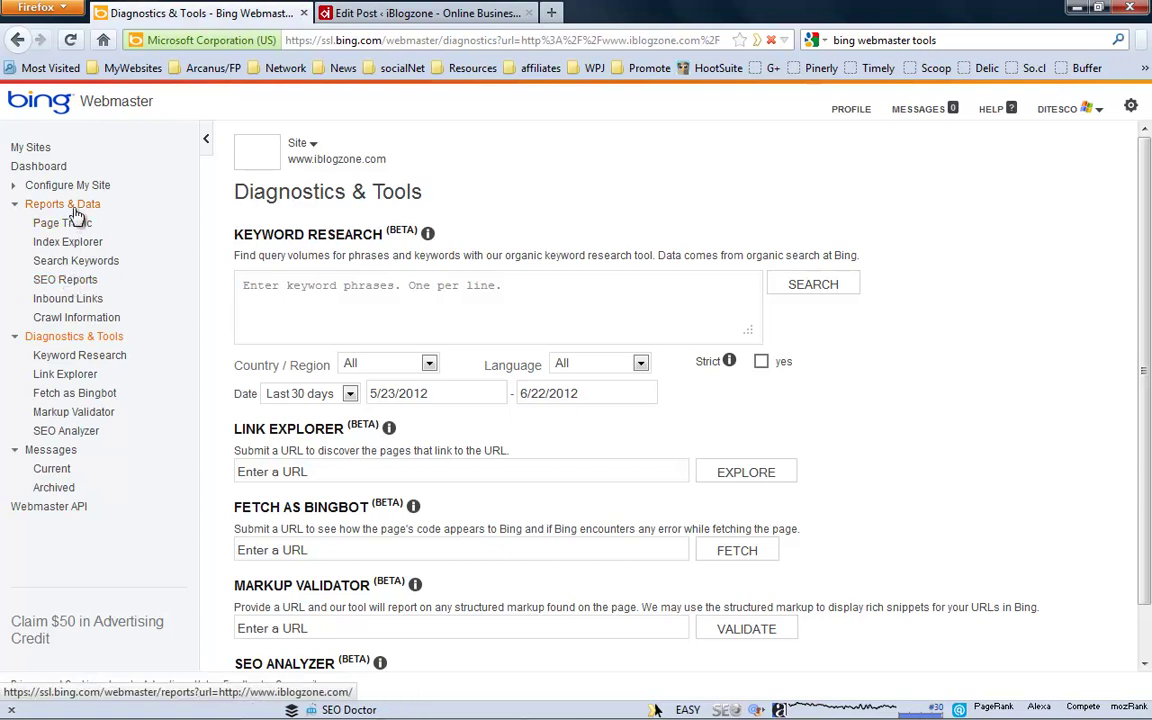
In SEO Reports, open the "There are multiple <h1> tags on the page" suggestion and review its details and non-compliant pages.
{"action": "left_click", "coordinate": [68, 282]}
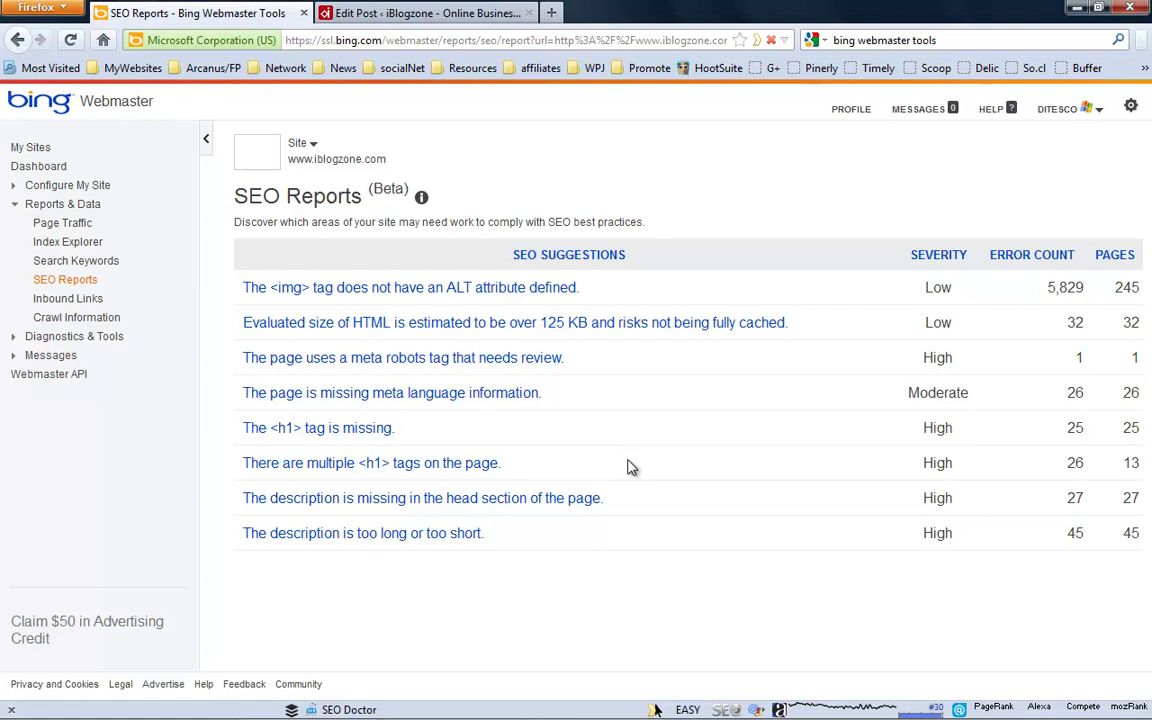
{"action": "left_click", "coordinate": [420, 464]}
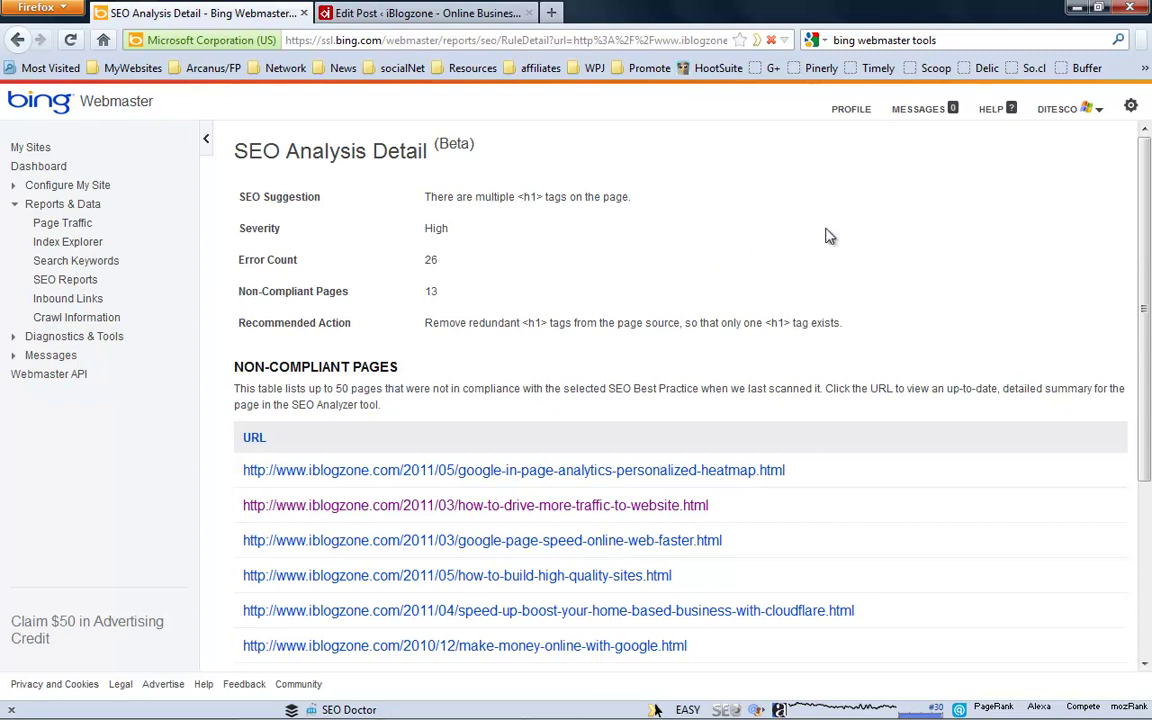
{"action": "scroll", "coordinate": [755, 215], "scroll_direction": "down", "scroll_amount": 1}
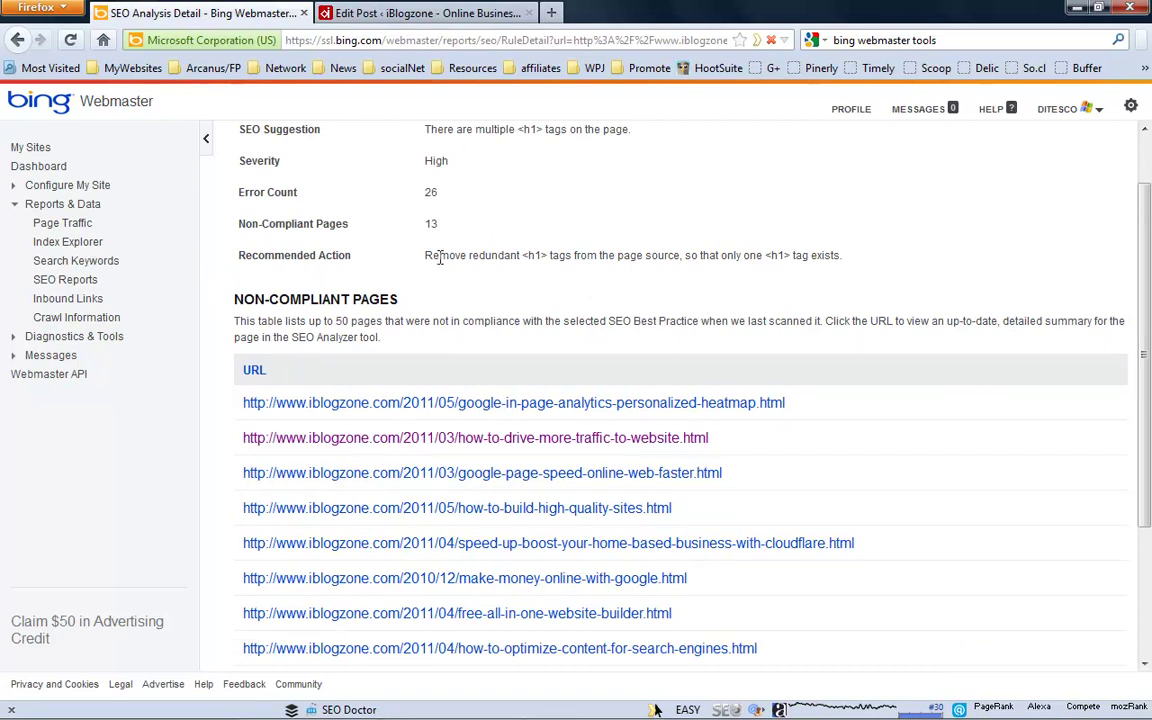
{"action": "scroll", "coordinate": [1113, 292], "scroll_direction": "down", "scroll_amount": 3}
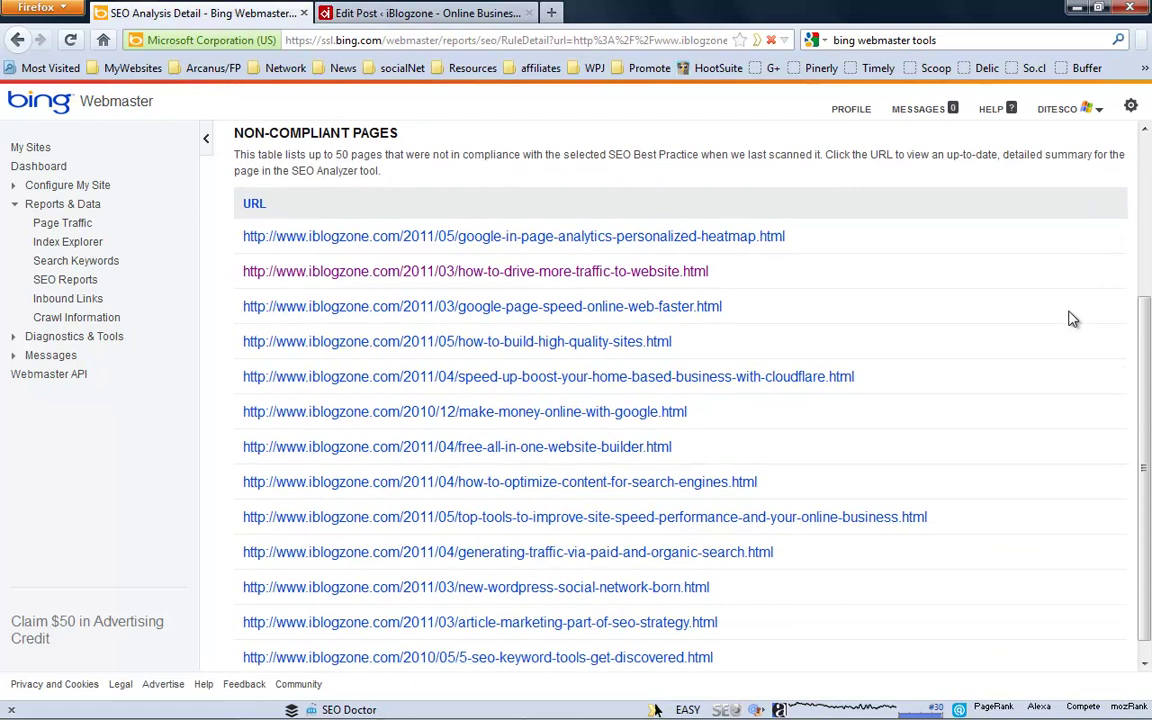
{"action": "scroll", "coordinate": [1064, 319], "scroll_direction": "up", "scroll_amount": 4}
{"action": "scroll", "coordinate": [1064, 319], "scroll_direction": "down", "scroll_amount": 4}
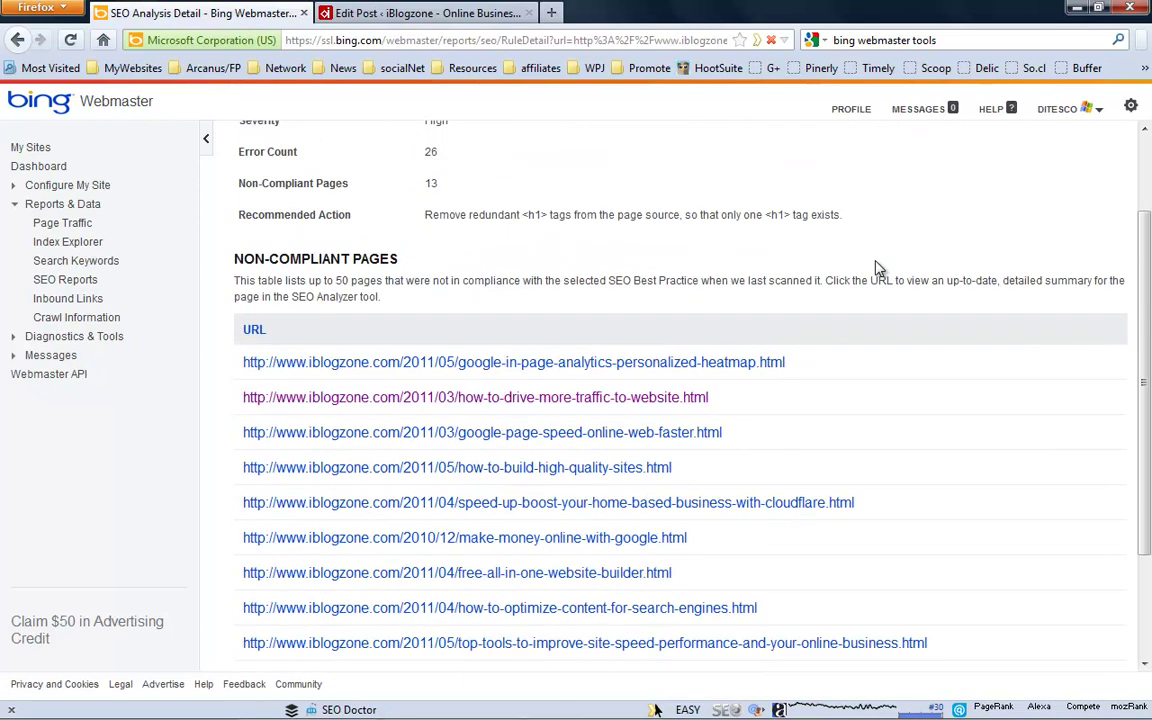
{"action": "scroll", "coordinate": [512, 226], "scroll_direction": "up", "scroll_amount": 3}
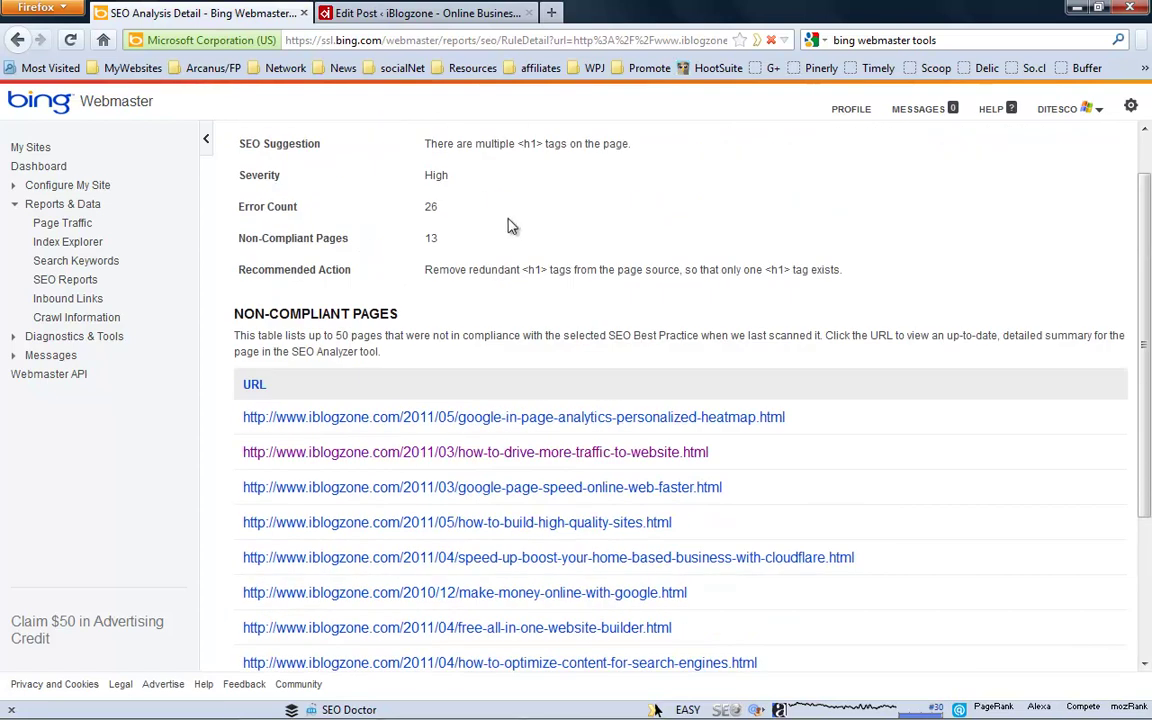
{"action": "scroll", "coordinate": [785, 318], "scroll_direction": "down", "scroll_amount": 3}
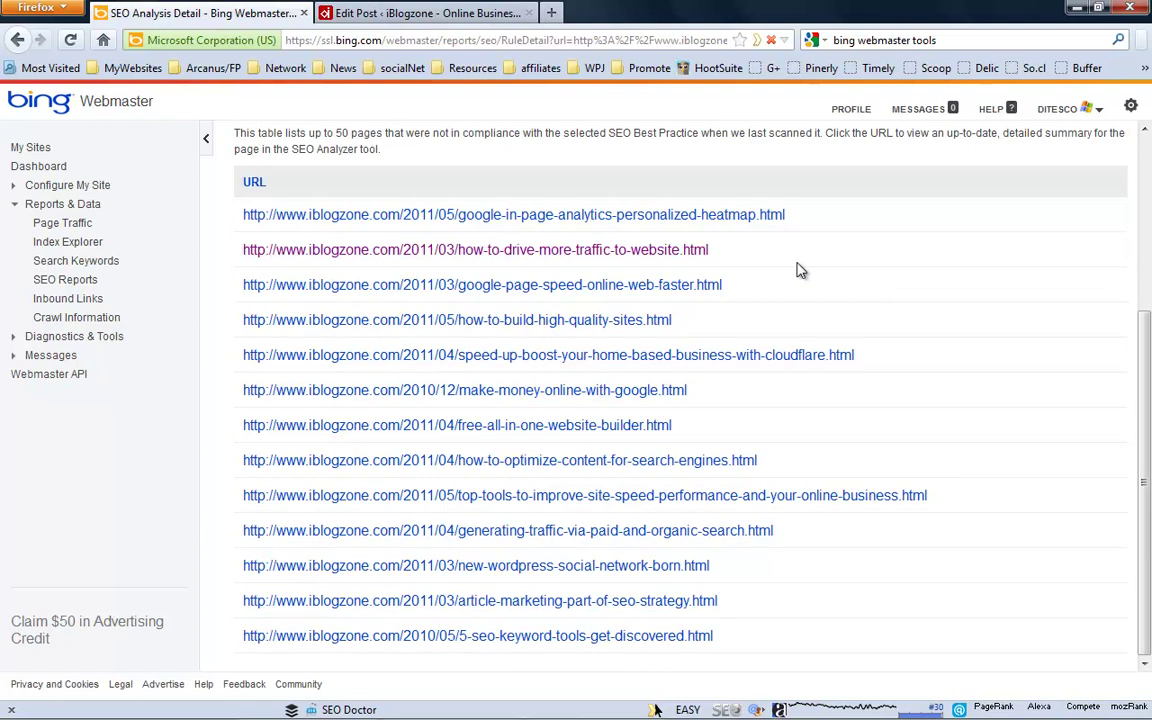
Open the SEO analysis of how-to-drive-more-traffic-to-website.html and read the expanded <h1> issue on the post title.
{"action": "left_click", "coordinate": [465, 255]}
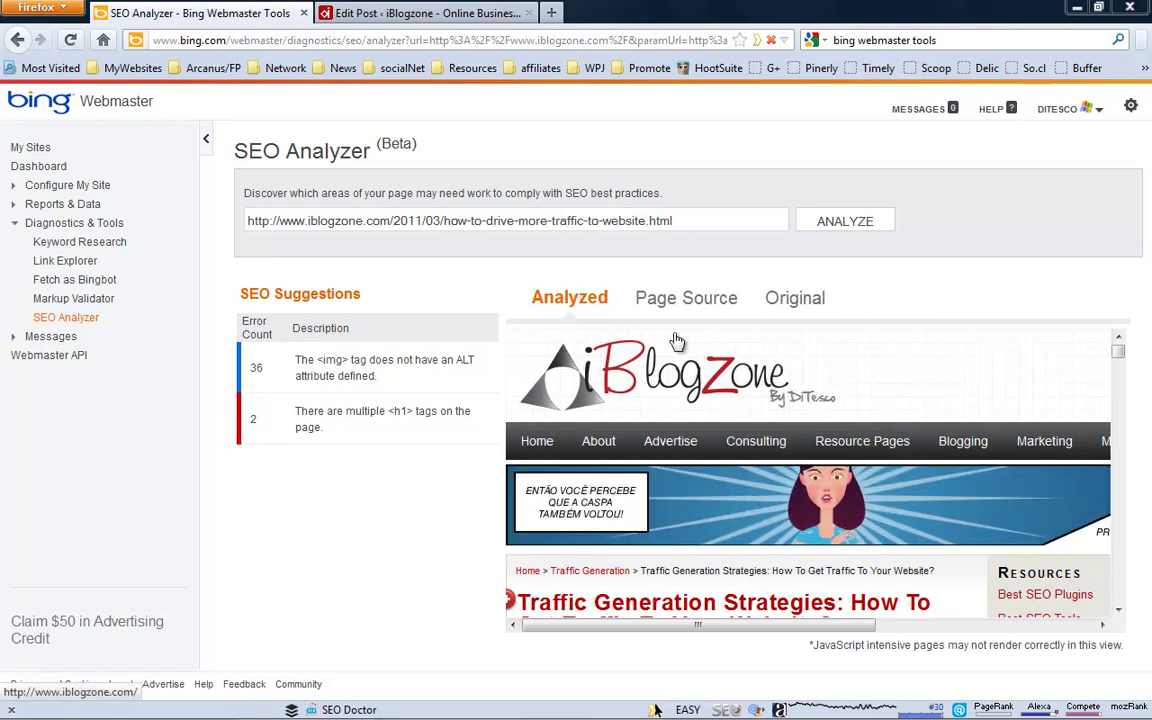
{"action": "left_click", "coordinate": [709, 222]}
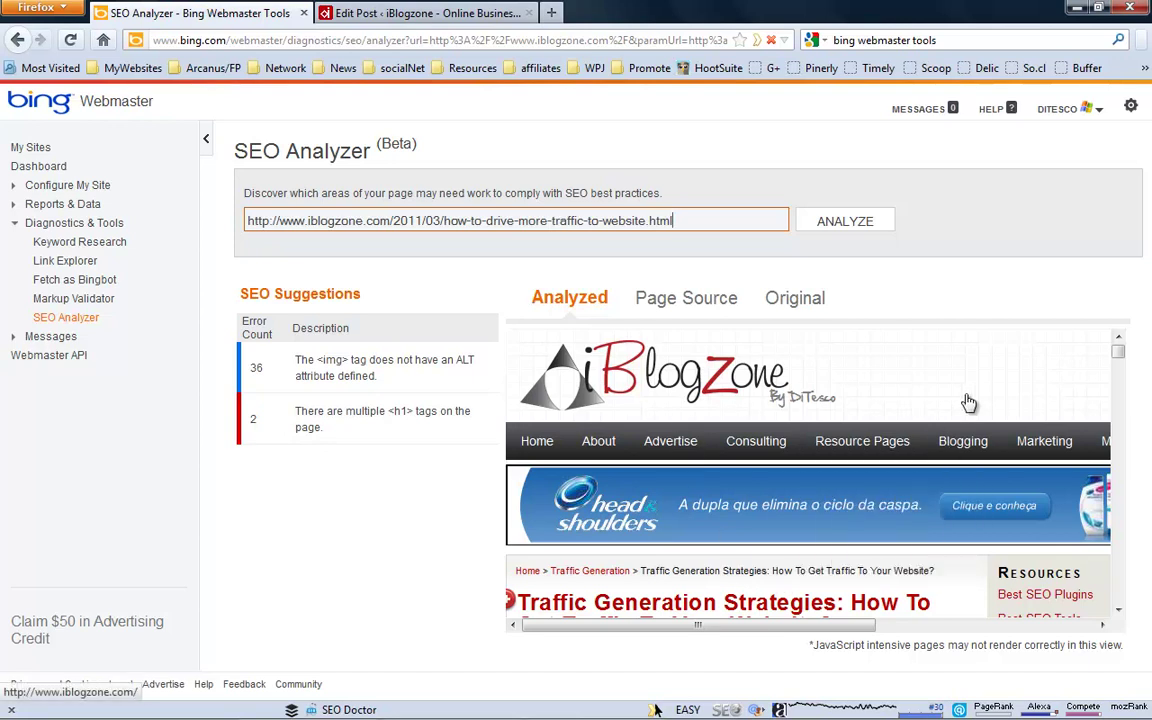
{"action": "scroll", "coordinate": [972, 400], "scroll_direction": "down", "scroll_amount": 3}
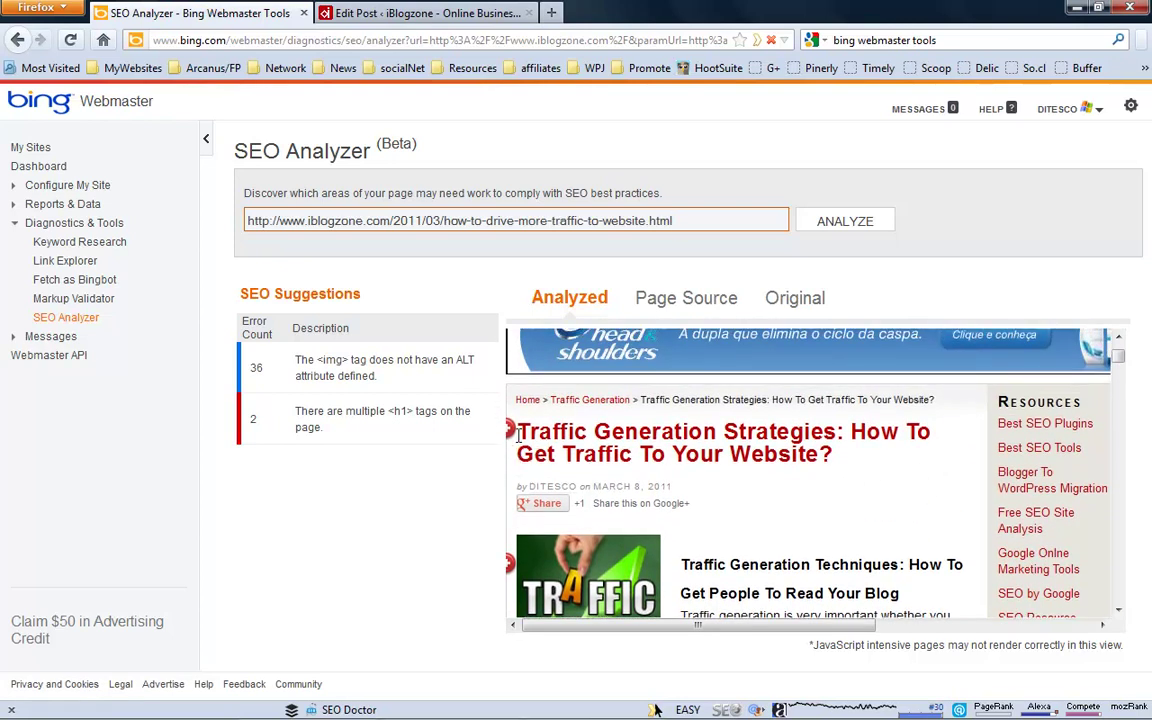
{"action": "mouse_move", "coordinate": [516, 436]}
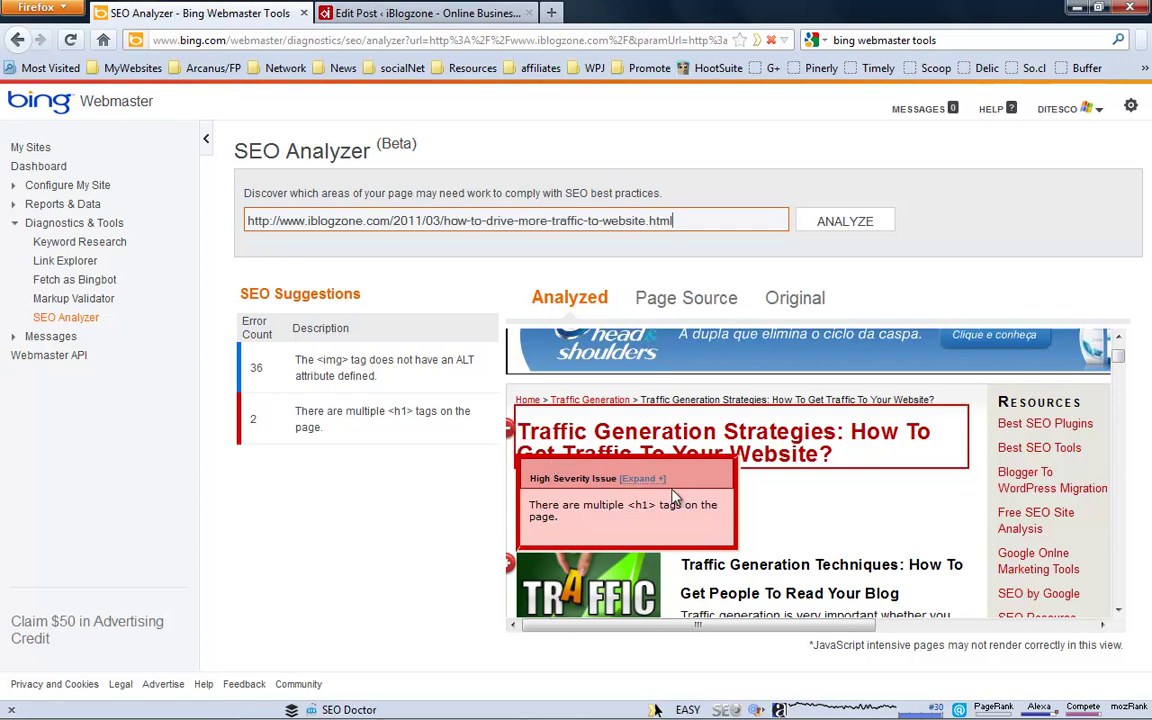
{"action": "left_click", "coordinate": [642, 480]}
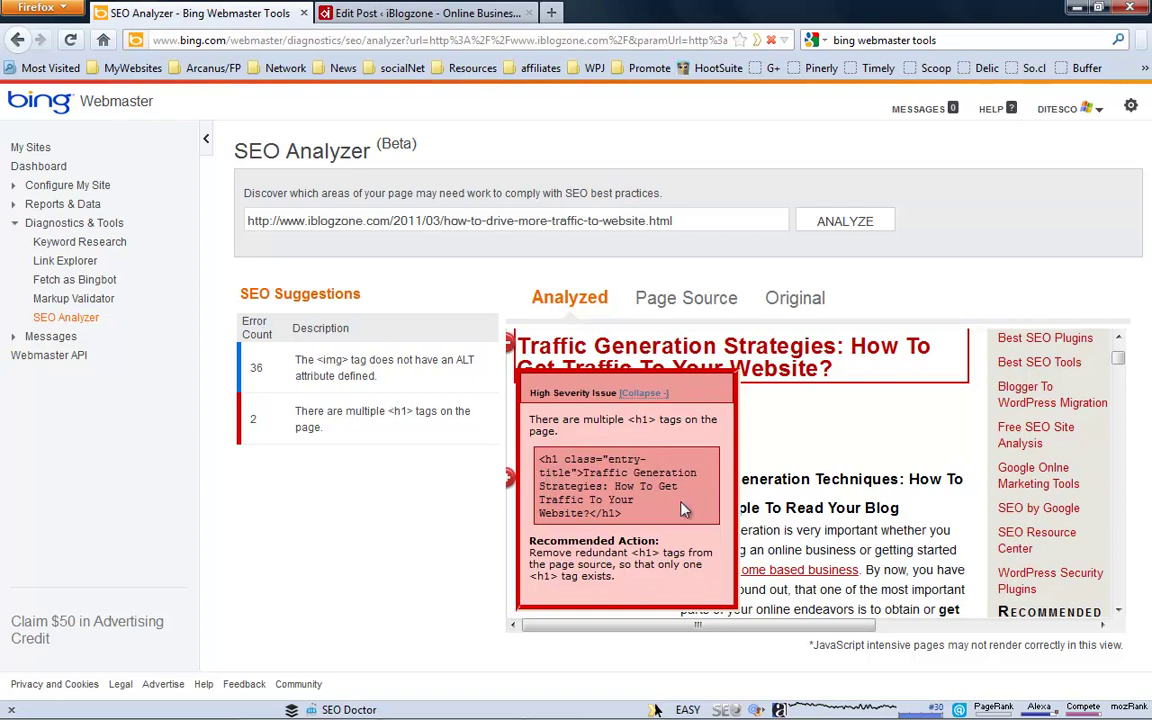
{"action": "scroll", "coordinate": [684, 510], "scroll_direction": "down", "scroll_amount": 2}
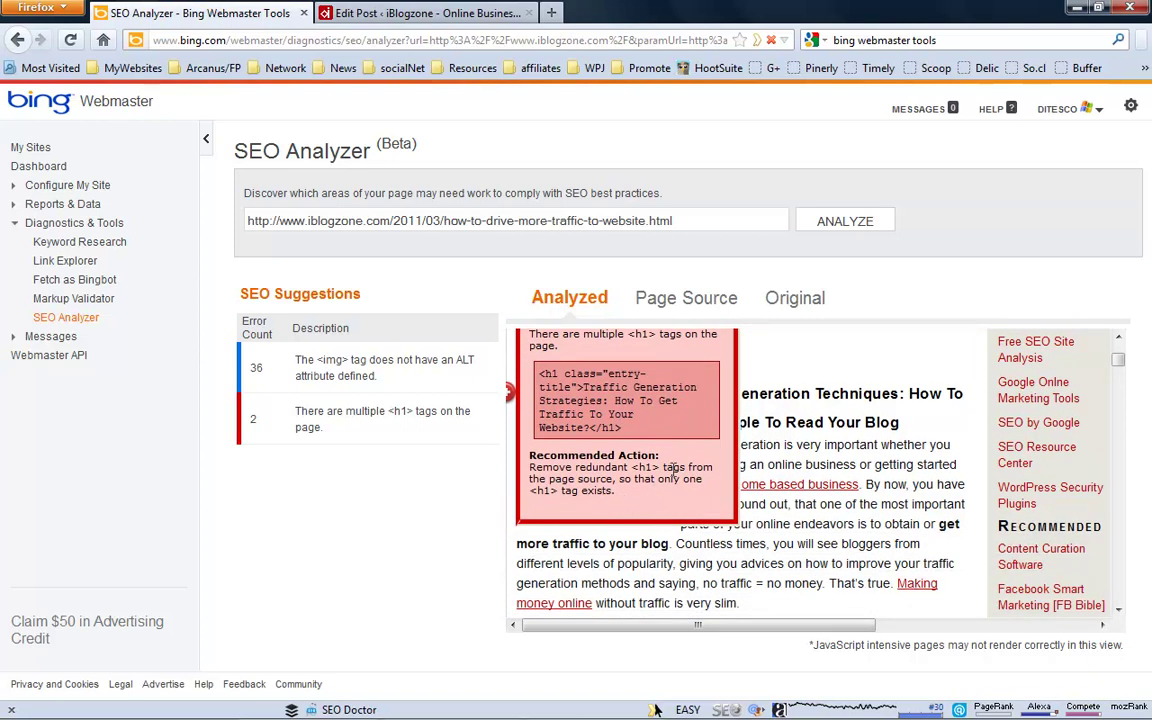
{"action": "scroll", "coordinate": [675, 470], "scroll_direction": "up", "scroll_amount": 2}
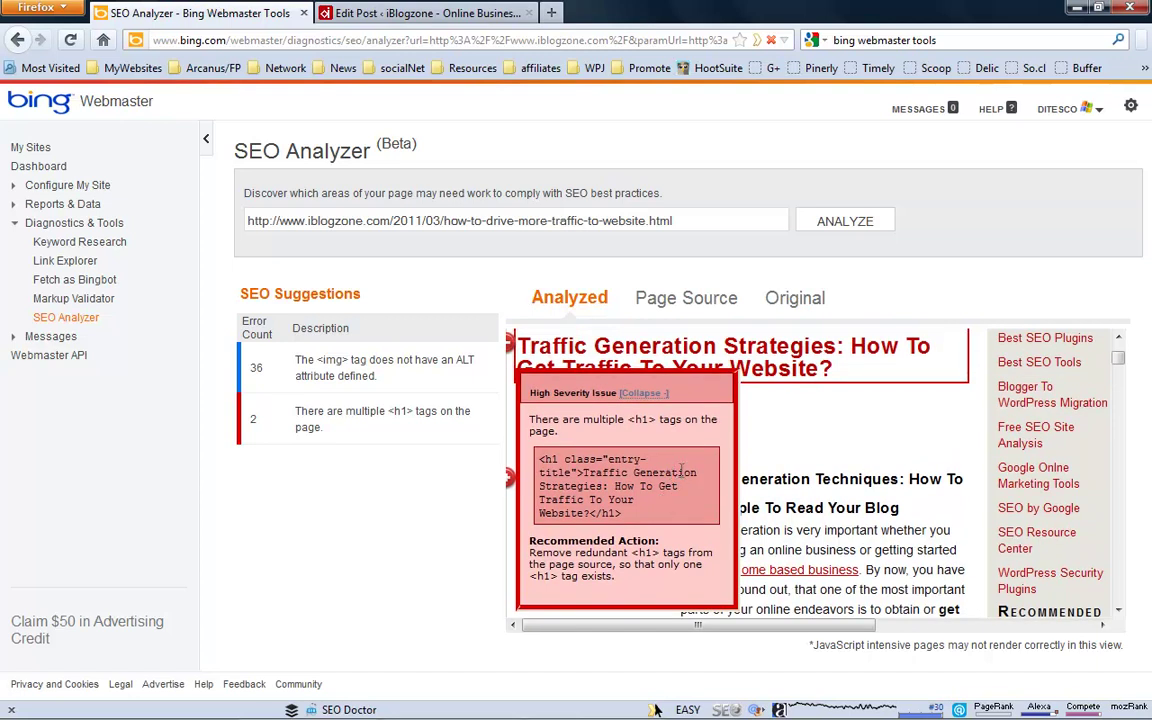
{"action": "left_click", "coordinate": [643, 394]}
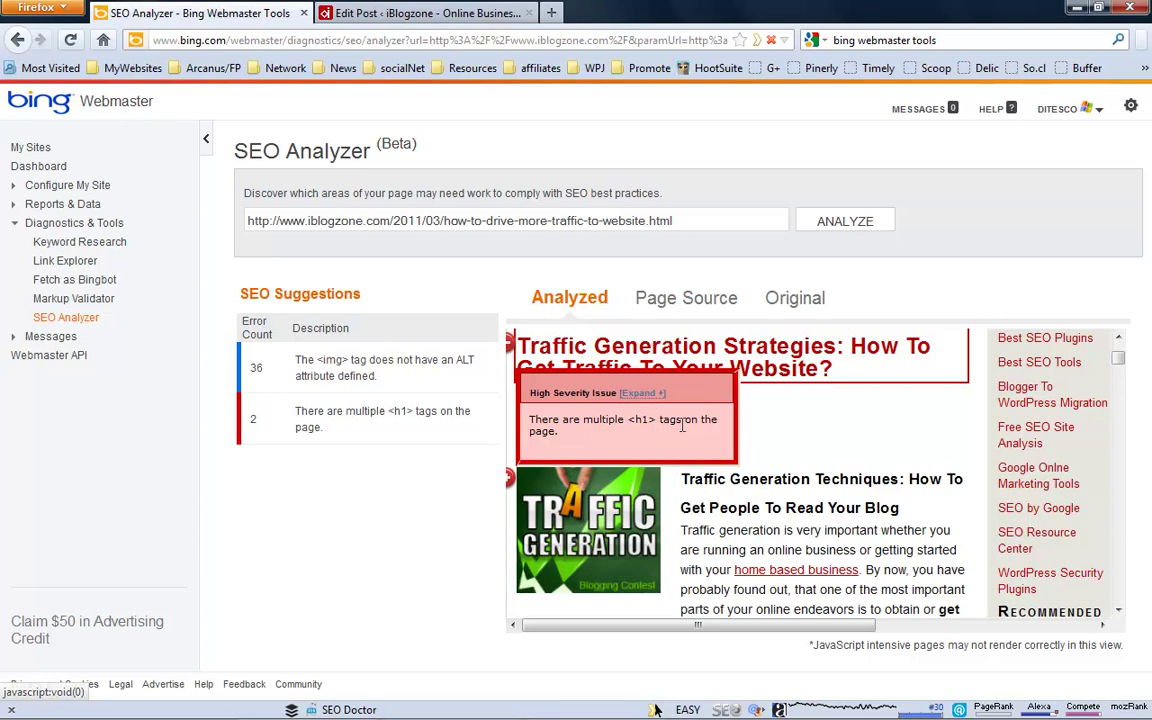
Read the expanded <h1> issue on the "Traffic Generation Techniques" heading, collapse it and look over the analyzed page.
{"action": "left_click", "coordinate": [509, 481]}
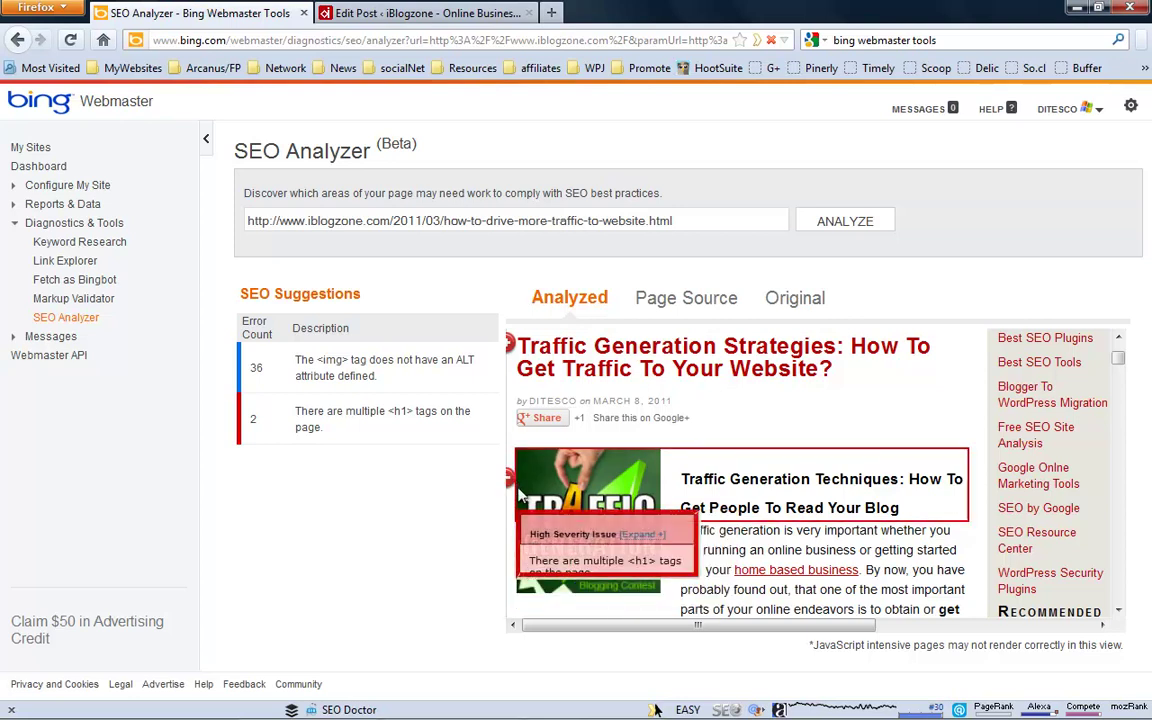
{"action": "left_click", "coordinate": [647, 535]}
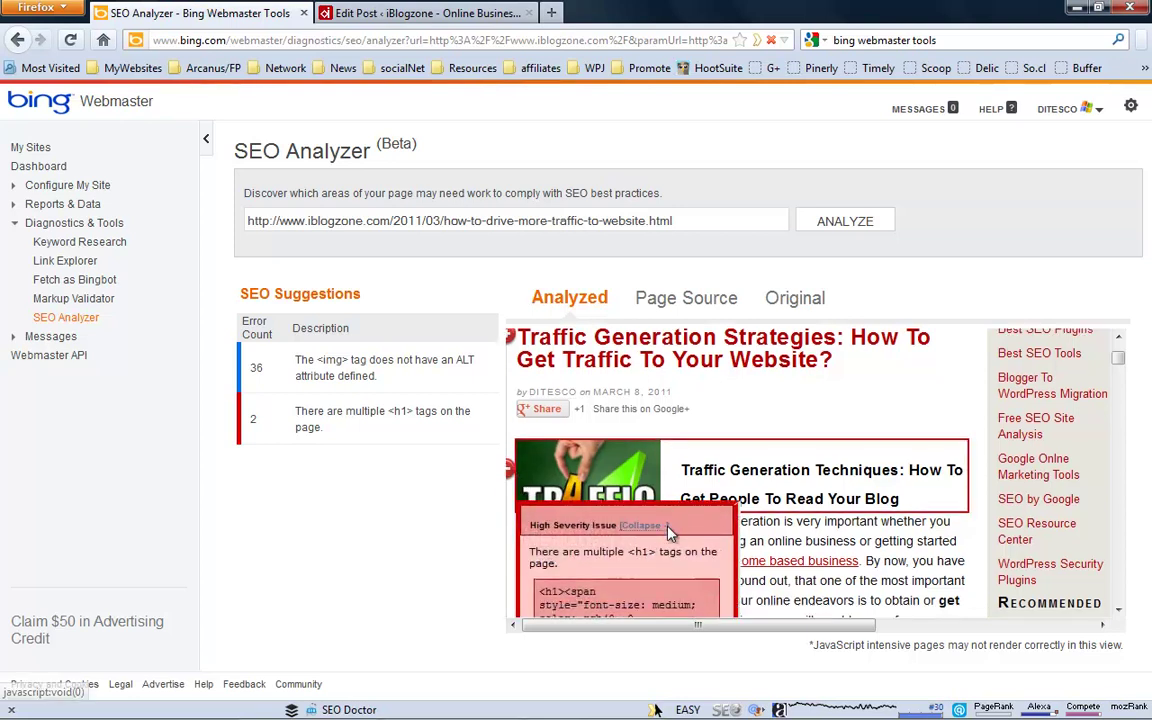
{"action": "scroll", "coordinate": [670, 500], "scroll_direction": "down", "scroll_amount": 4}
{"action": "scroll", "coordinate": [690, 478], "scroll_direction": "up", "scroll_amount": 2}
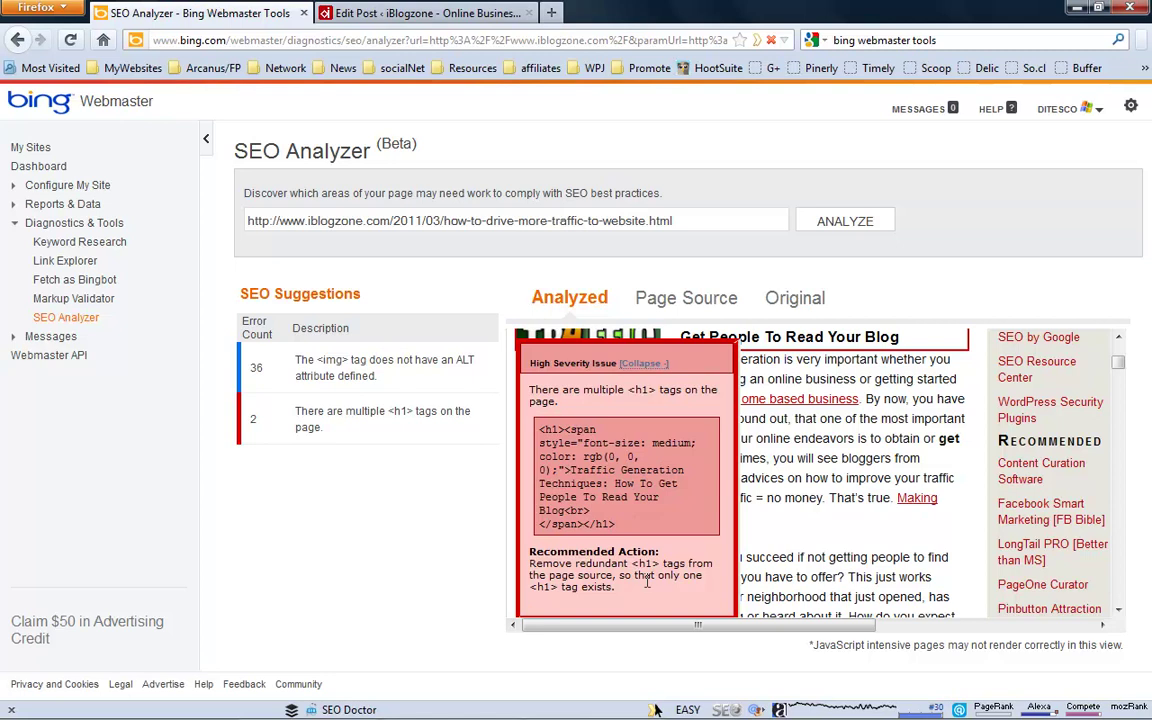
{"action": "left_click", "coordinate": [641, 364]}
{"action": "scroll", "coordinate": [840, 480], "scroll_direction": "up", "scroll_amount": 4}
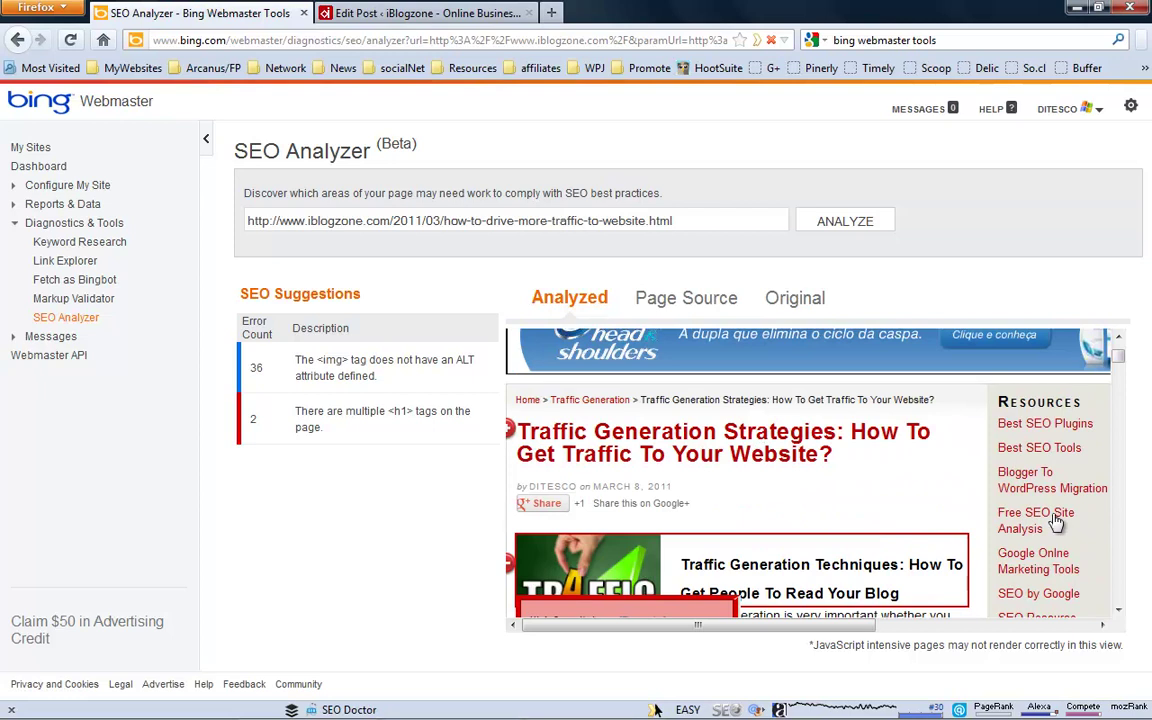
{"action": "scroll", "coordinate": [1060, 512], "scroll_direction": "down", "scroll_amount": 3}
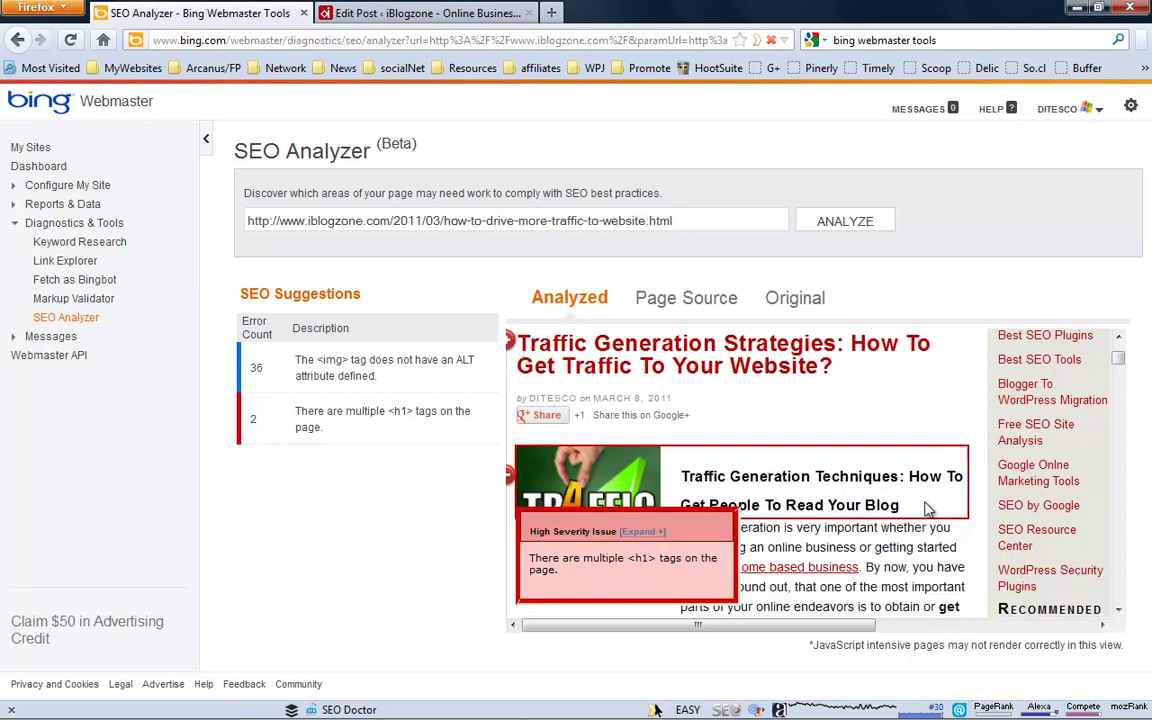
{"action": "scroll", "coordinate": [928, 509], "scroll_direction": "down", "scroll_amount": 5}
{"action": "scroll", "coordinate": [912, 508], "scroll_direction": "up", "scroll_amount": 7}
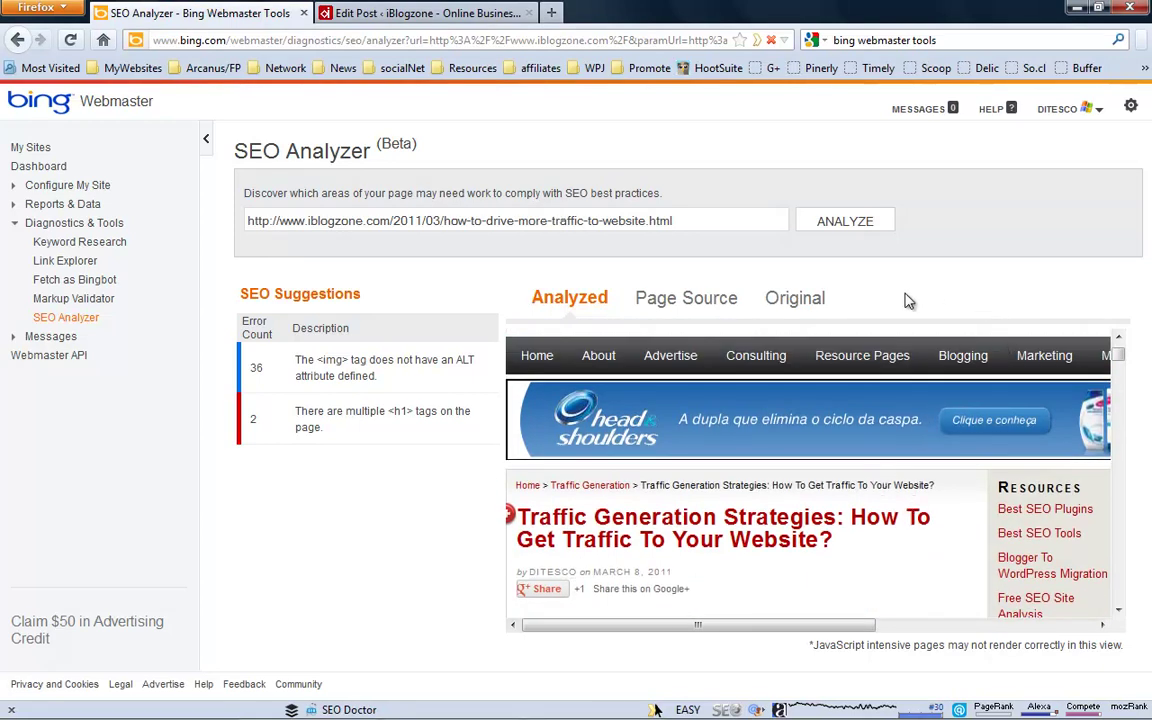
Show the analyzed page's source code and go to the first highlighted <h1> violation.
{"action": "left_click", "coordinate": [698, 310]}
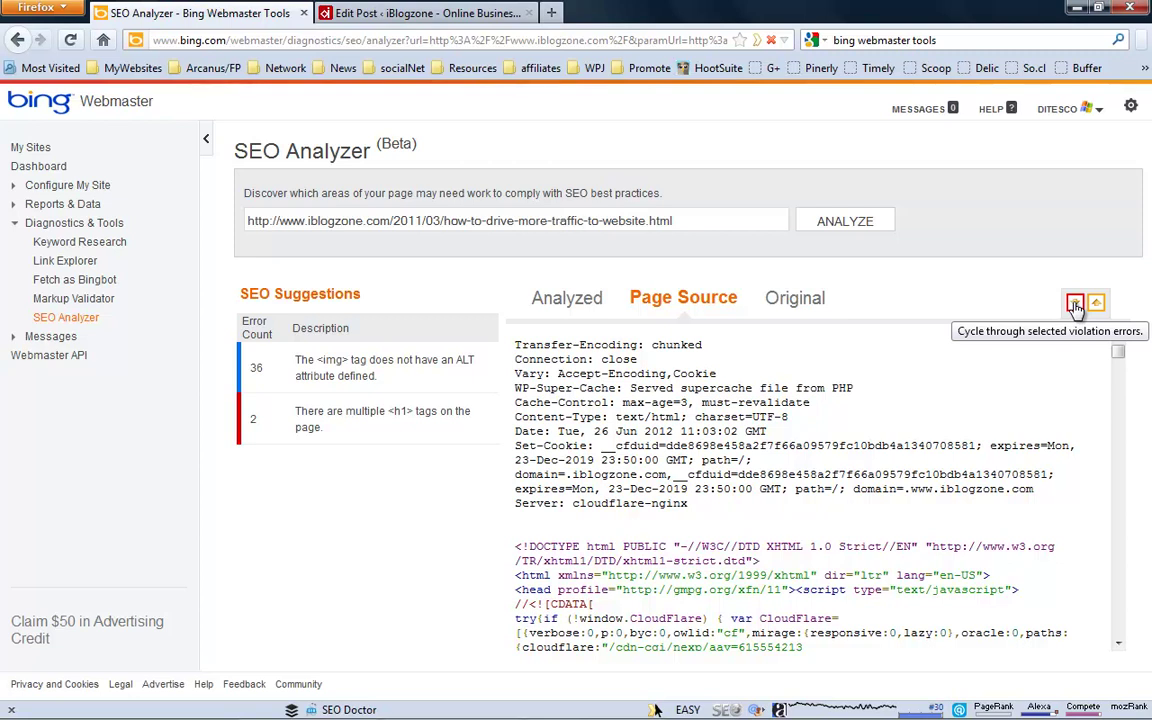
{"action": "left_click", "coordinate": [1075, 305]}
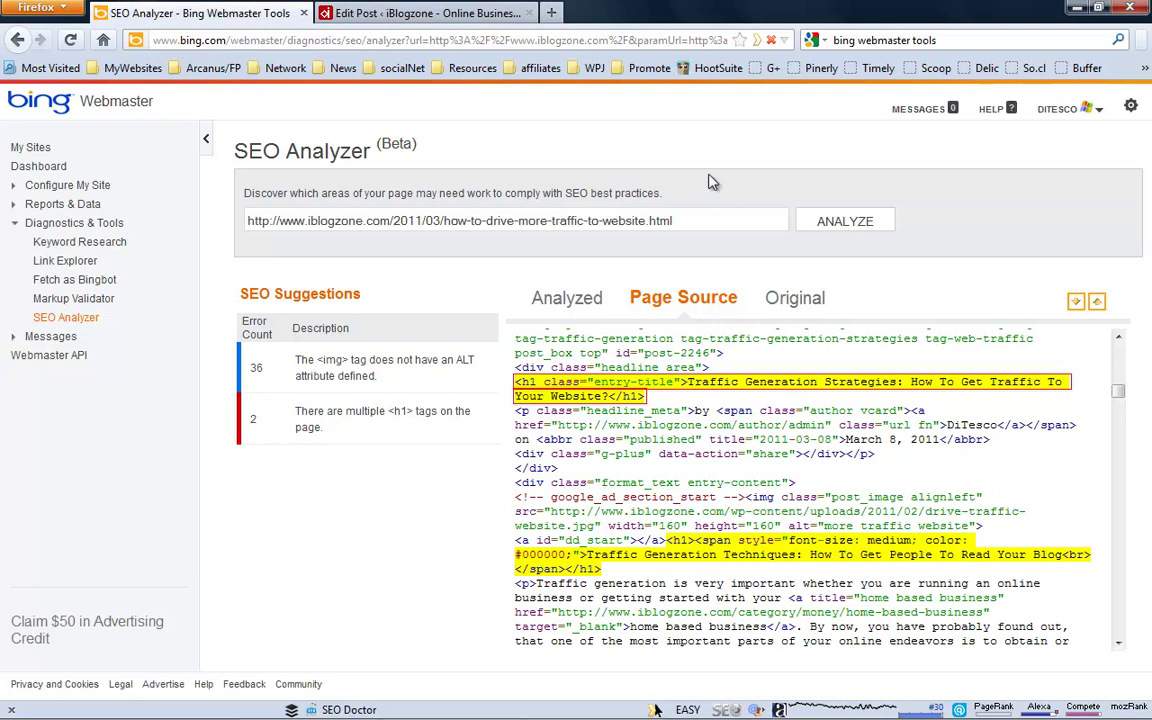
{"action": "left_click", "coordinate": [692, 212]}
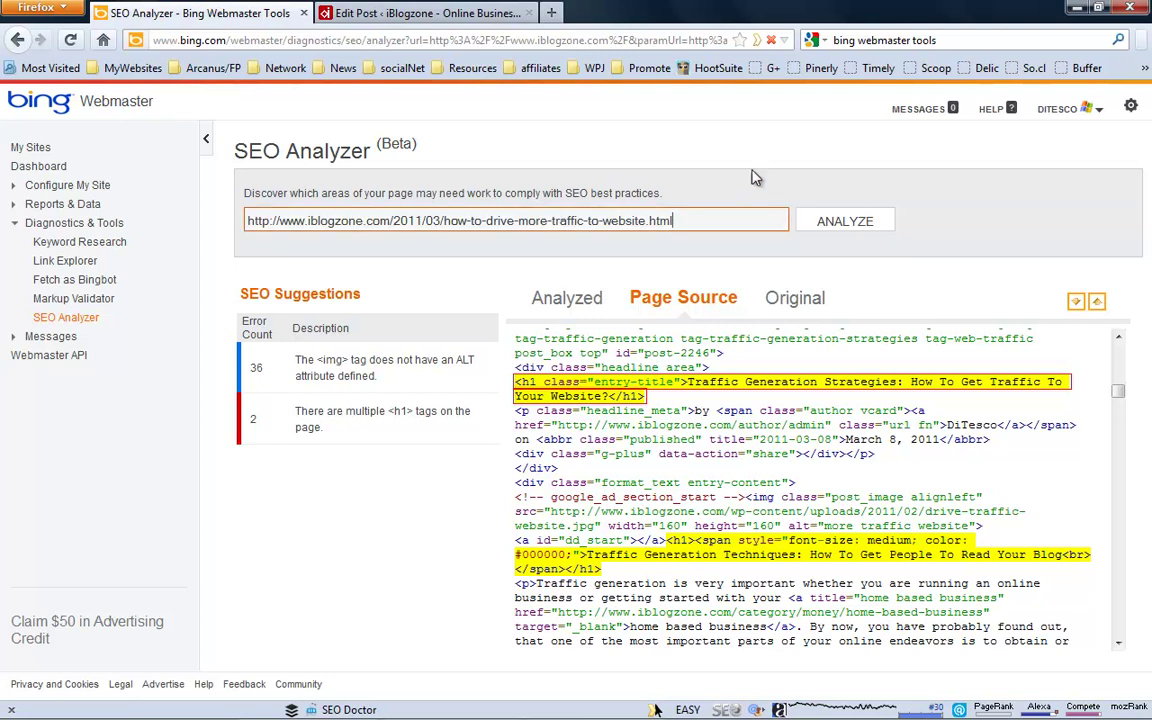
Switch to the WordPress post editor and change the "Traffic Generation Techniques" heading's opening and closing tags to h2 in the HTML.
{"action": "left_click", "coordinate": [462, 15]}
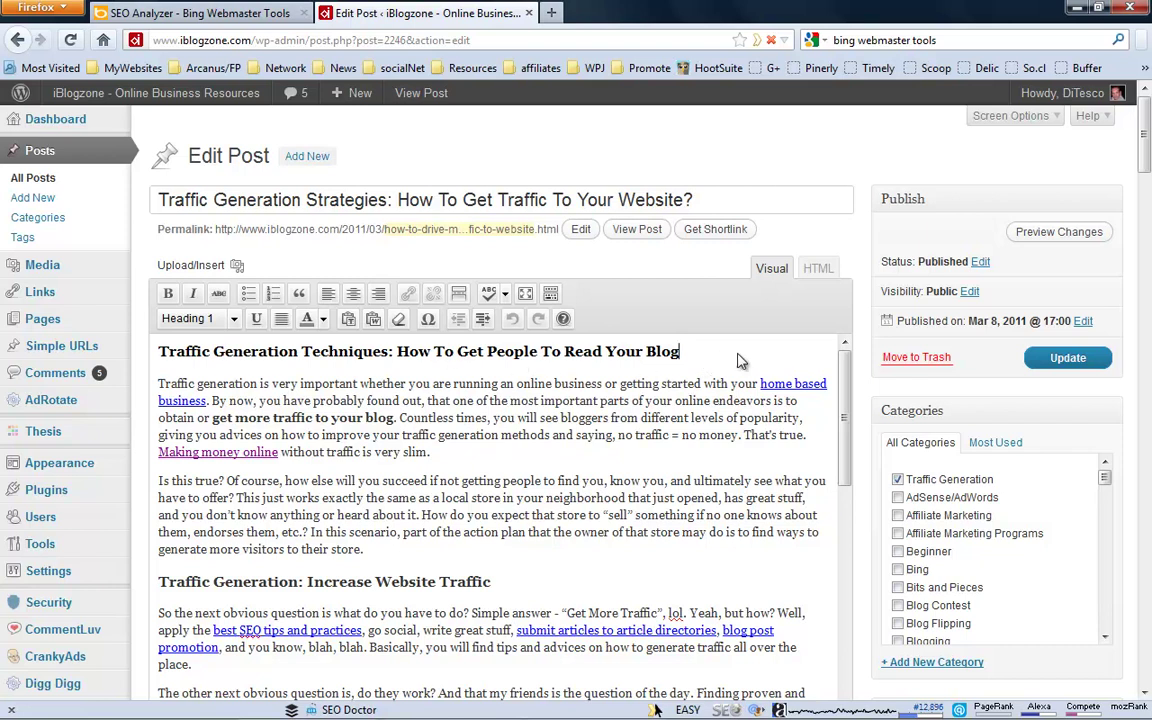
{"action": "left_click", "coordinate": [816, 269]}
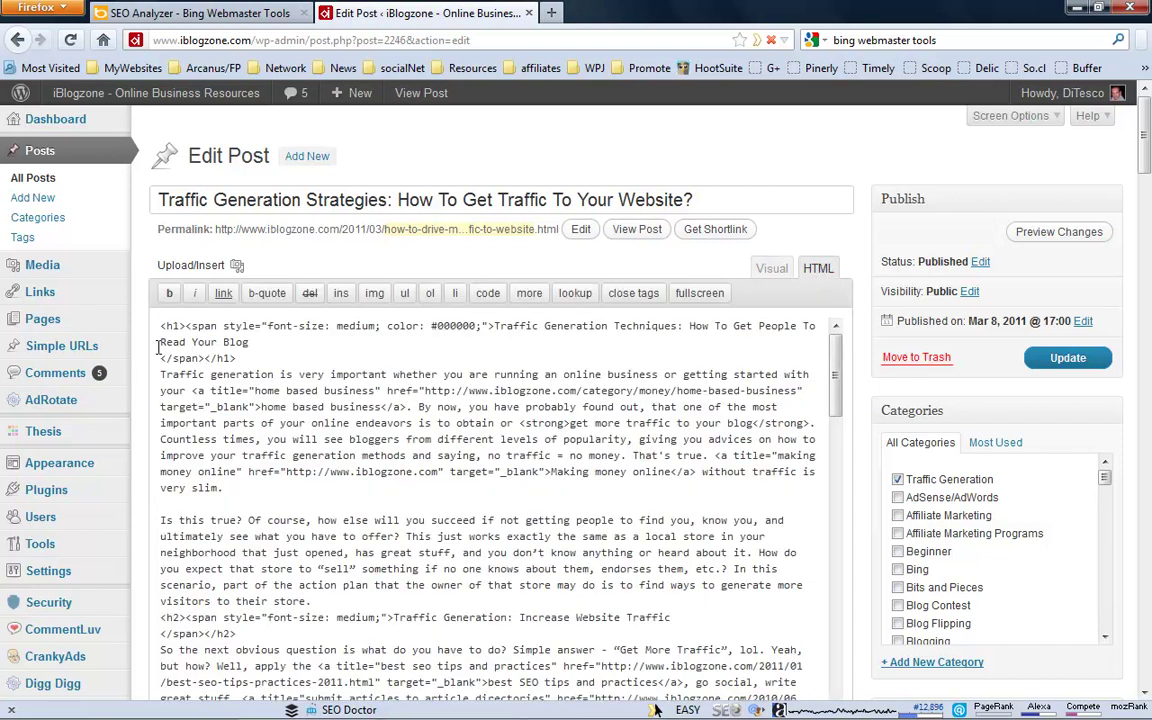
{"action": "left_click", "coordinate": [270, 352]}
{"action": "type", "text": "2"}
{"action": "key", "text": "Delete"}
{"action": "key", "text": "Down"}
{"action": "key", "text": "Down"}
{"action": "key", "text": "End"}
{"action": "key", "text": "Left"}
{"action": "key", "text": "BackSpace"}
{"action": "type", "text": "2"}
Update the published post and show its content in the visual editor.
{"action": "left_click", "coordinate": [1068, 359]}
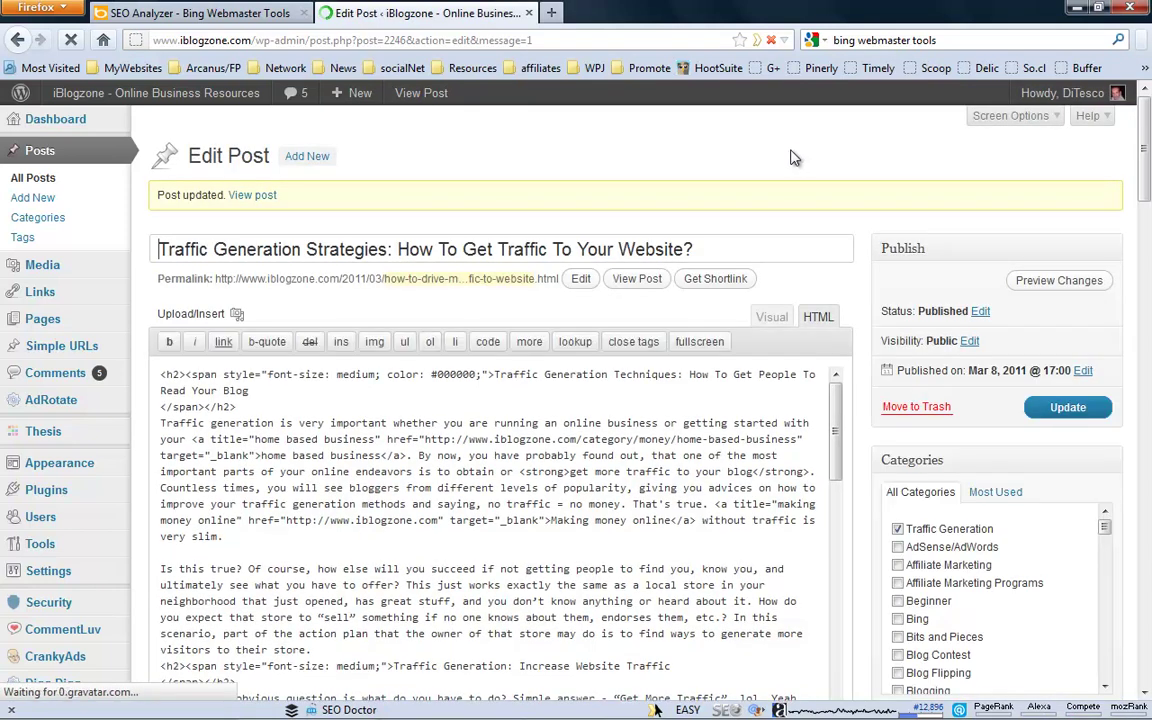
{"action": "left_click", "coordinate": [771, 318]}
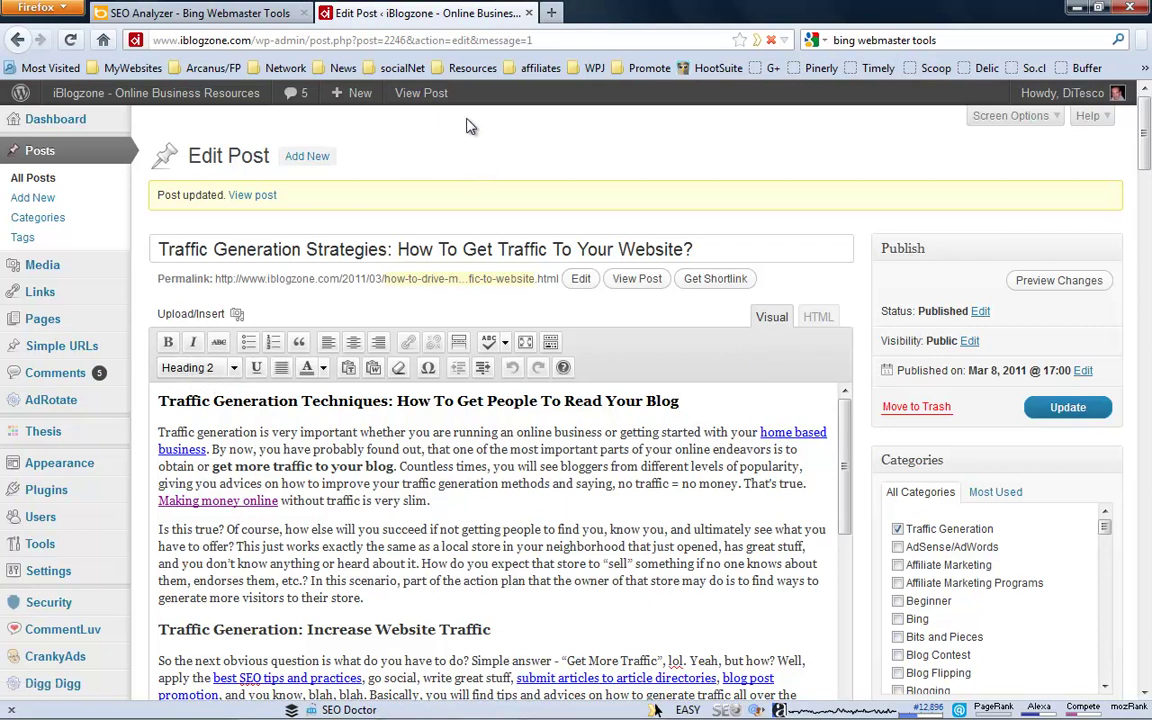
Switch back to Bing Webmaster Tools and reopen SEO Reports for the site.
{"action": "left_click", "coordinate": [200, 13]}
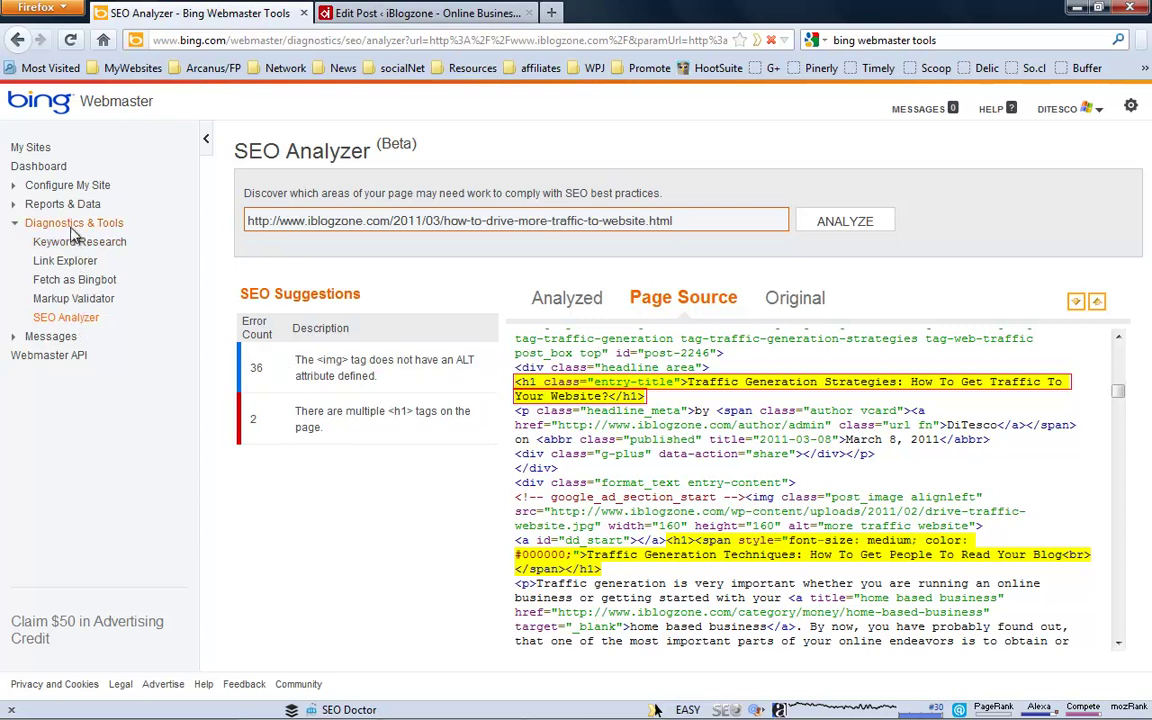
{"action": "left_click", "coordinate": [14, 206]}
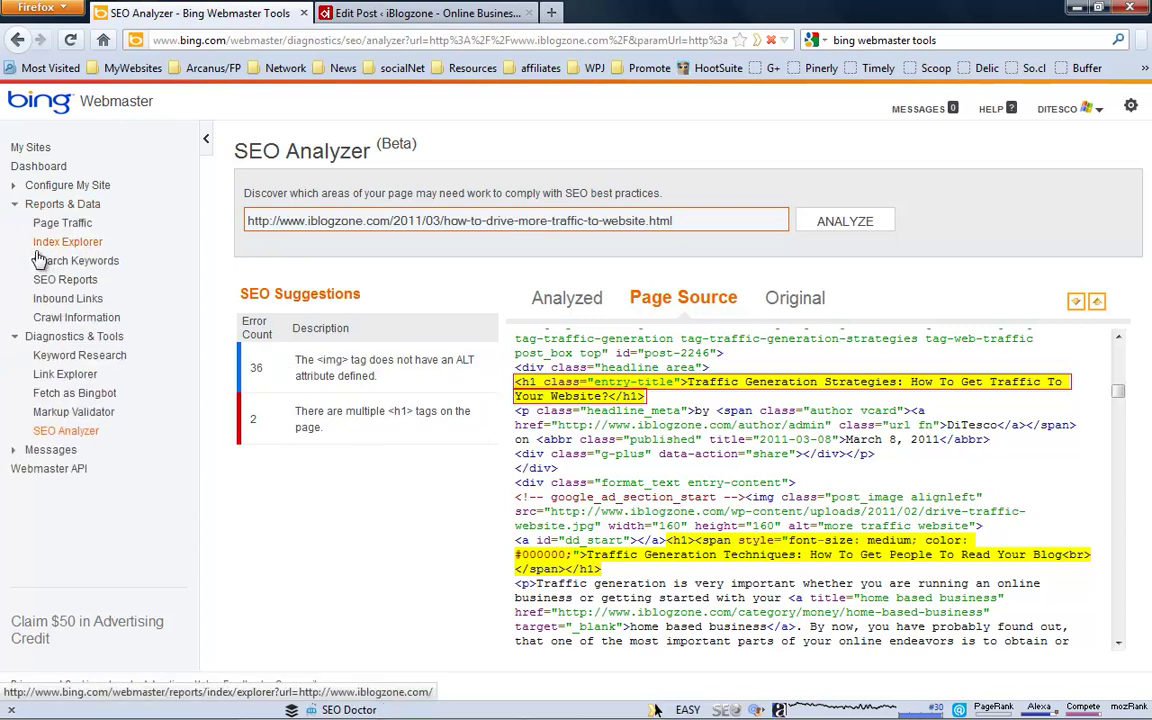
{"action": "left_click", "coordinate": [38, 283]}
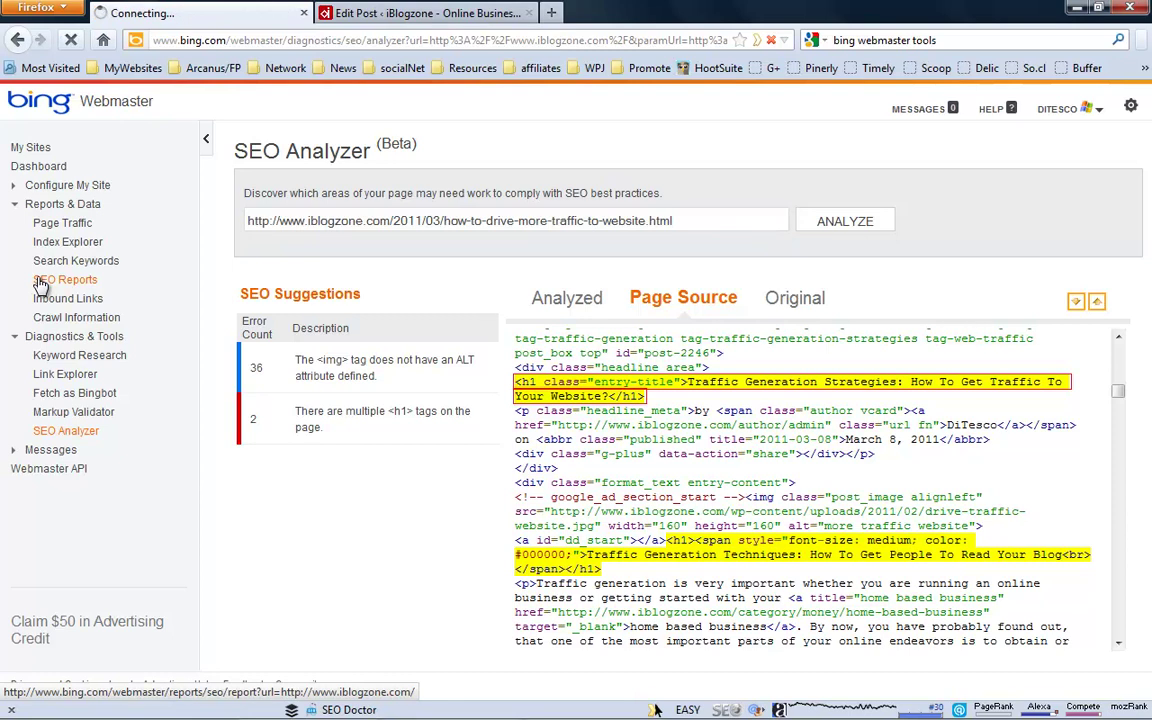